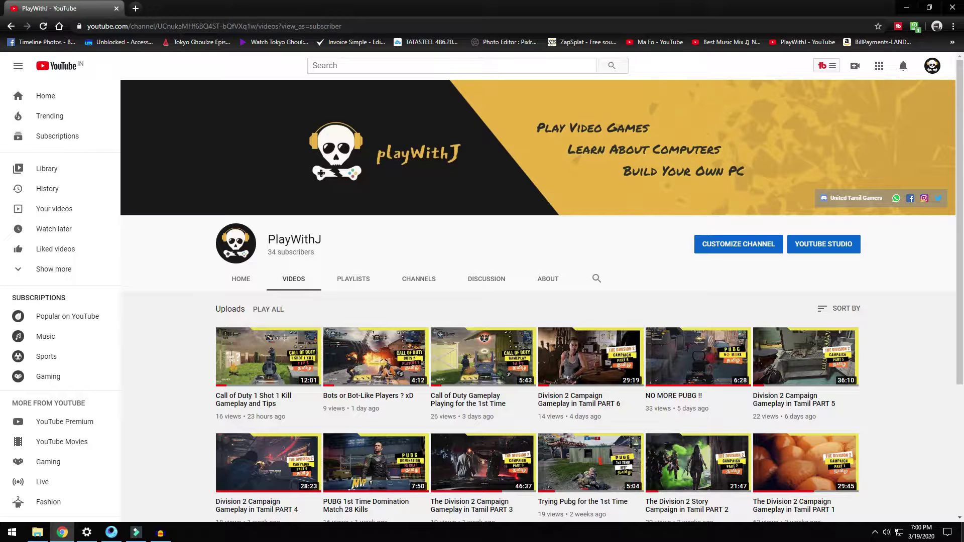
Minimize the browser and show the recording devices in the Windows Sound settings
right_click(886, 532)
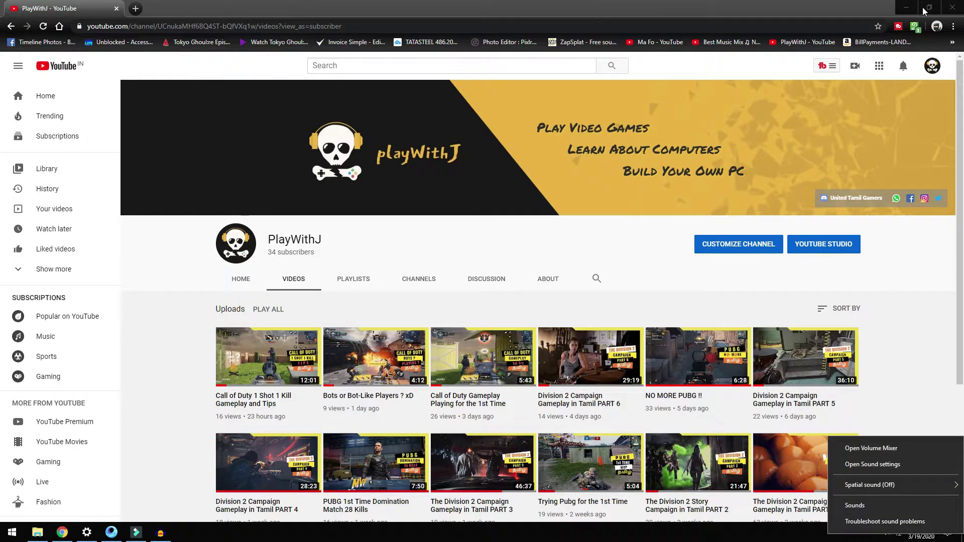
click(907, 8)
right_click(887, 532)
click(879, 508)
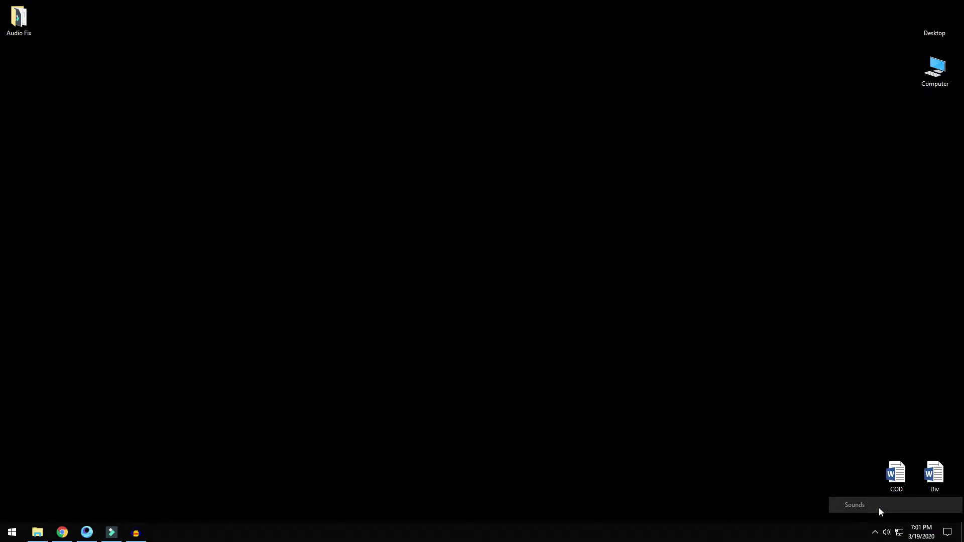
drag(61, 19, 500, 152)
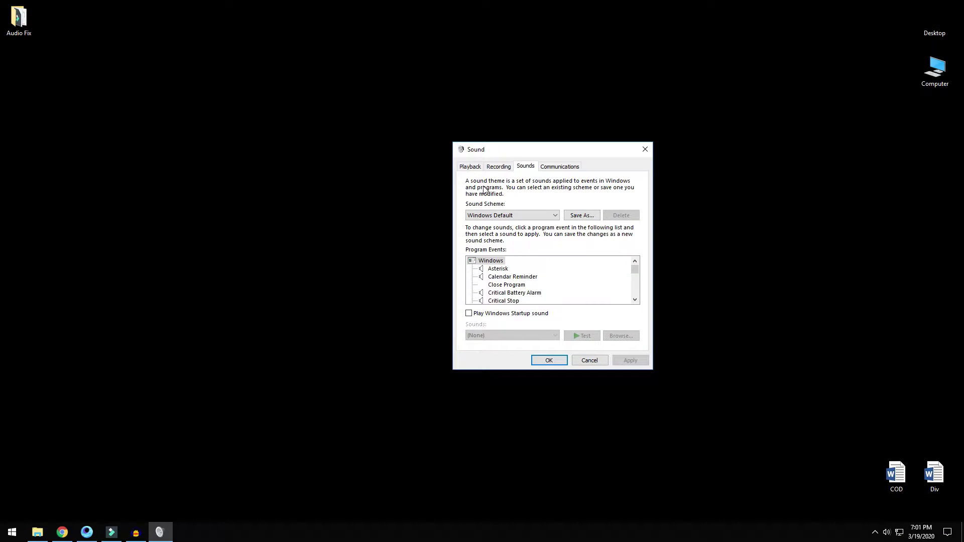
click(497, 168)
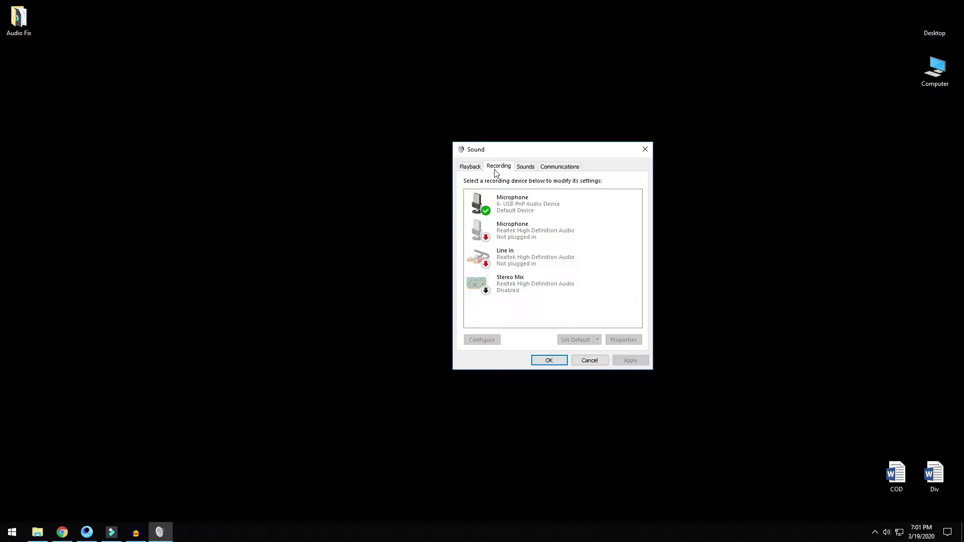
Check the device options of the USB PnP and Realtek microphones and close the Sound settings
click(512, 206)
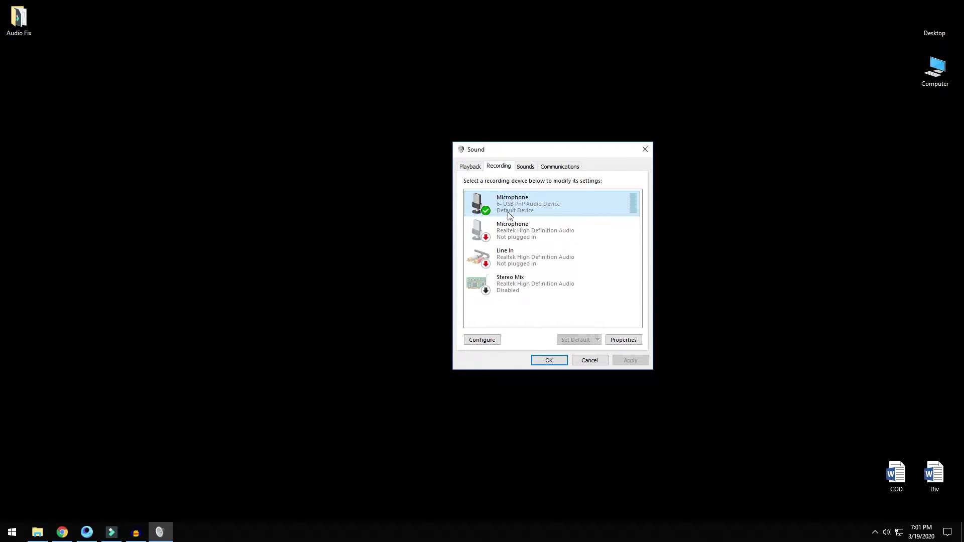
right_click(514, 206)
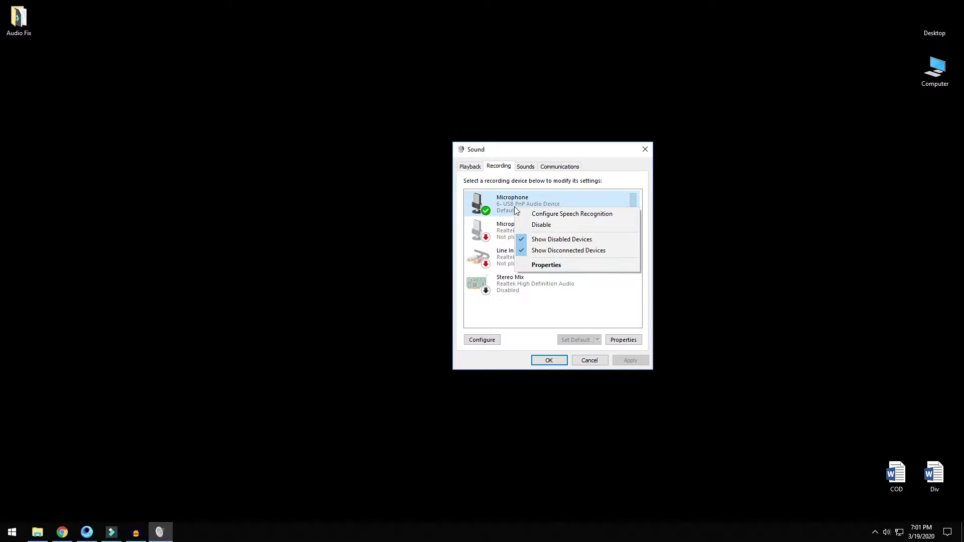
right_click(501, 230)
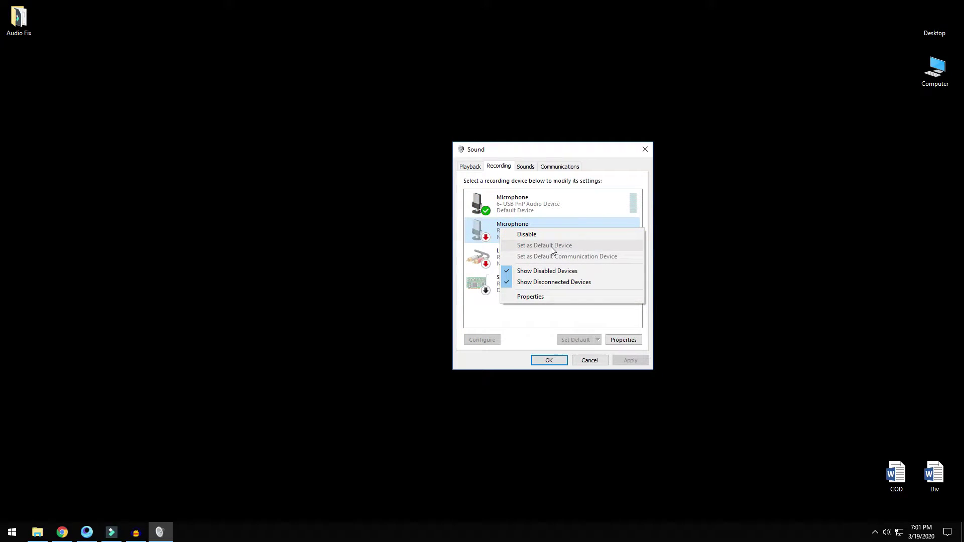
right_click(510, 204)
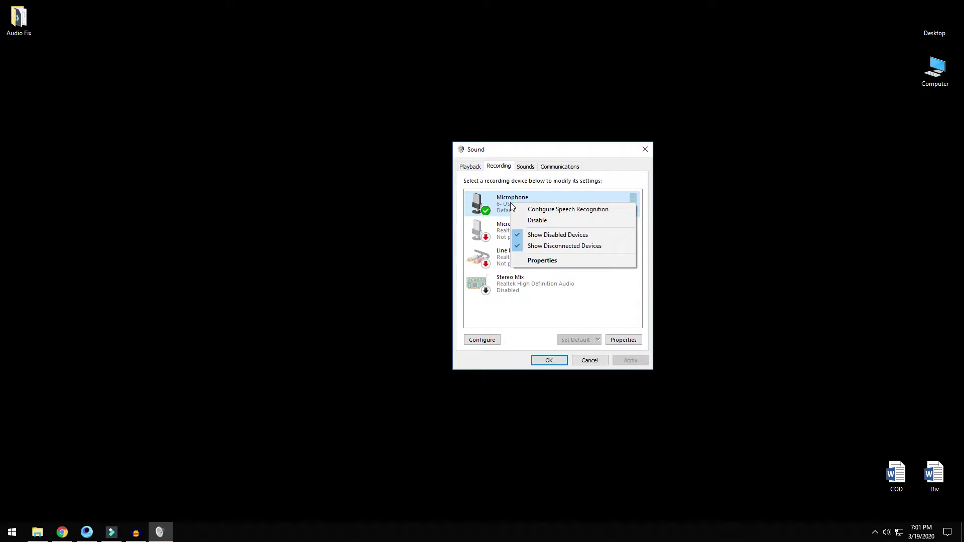
click(510, 202)
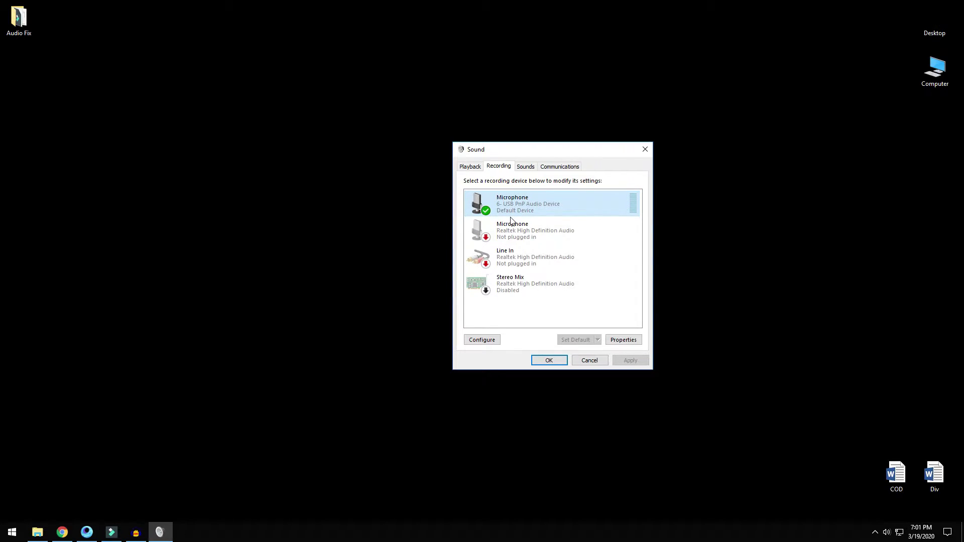
click(550, 360)
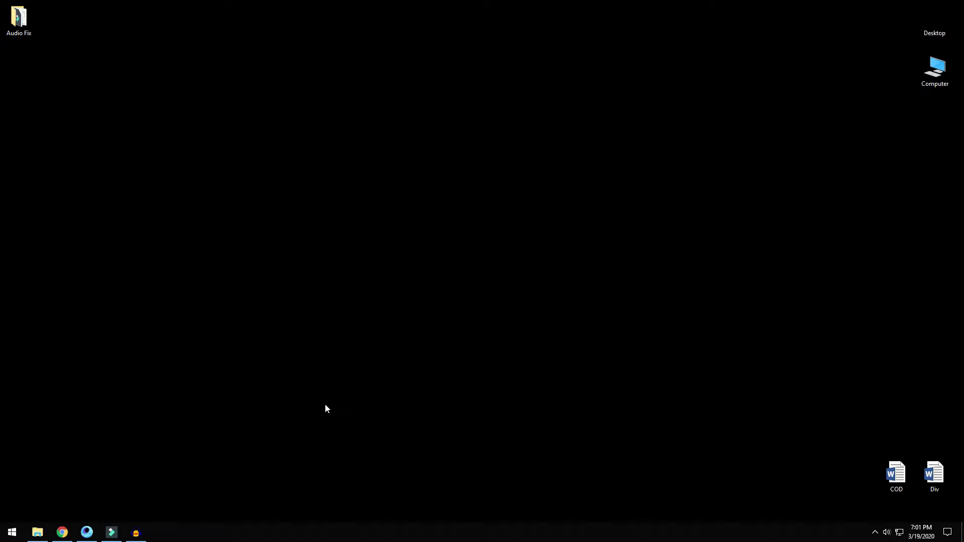
Bring up the GeForce Experience overlay and view the available microphone modes
key(alt+z)
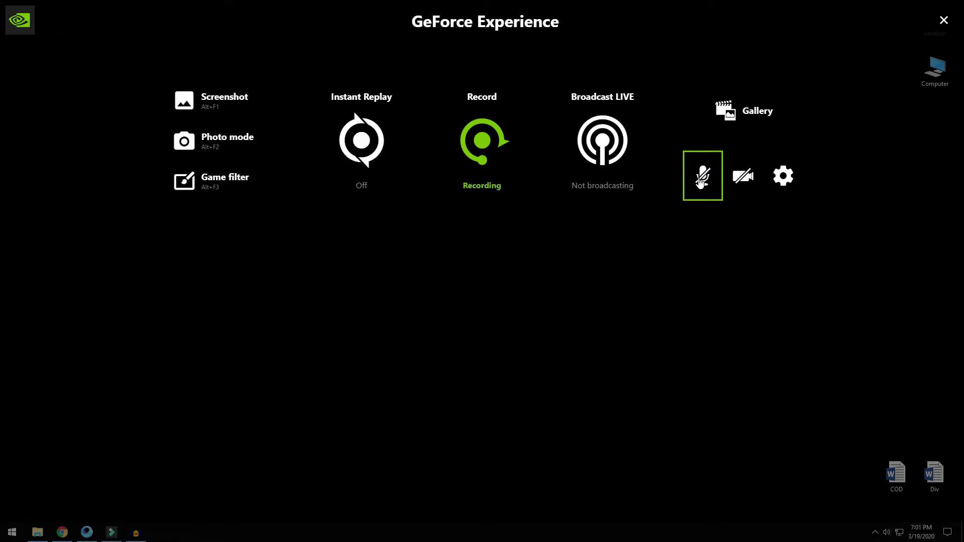
click(701, 182)
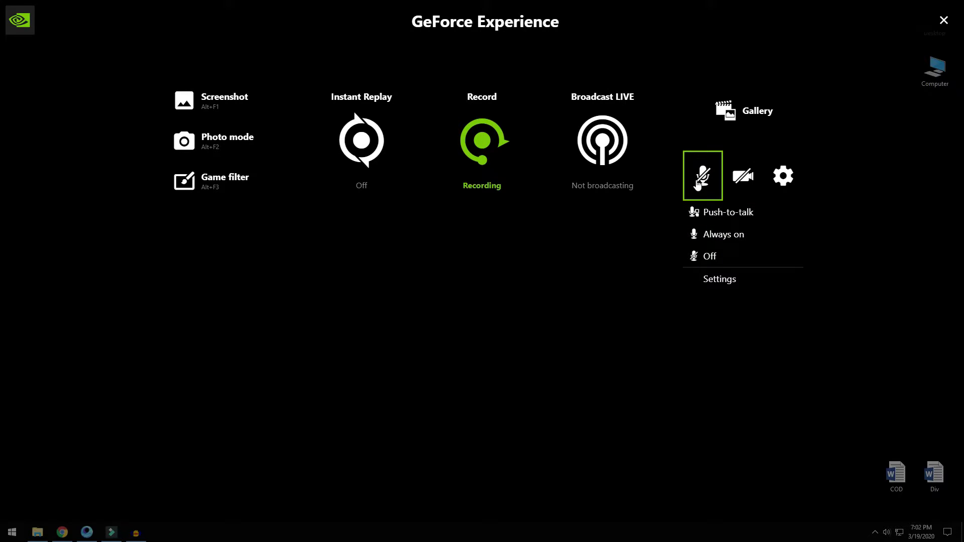
click(698, 184)
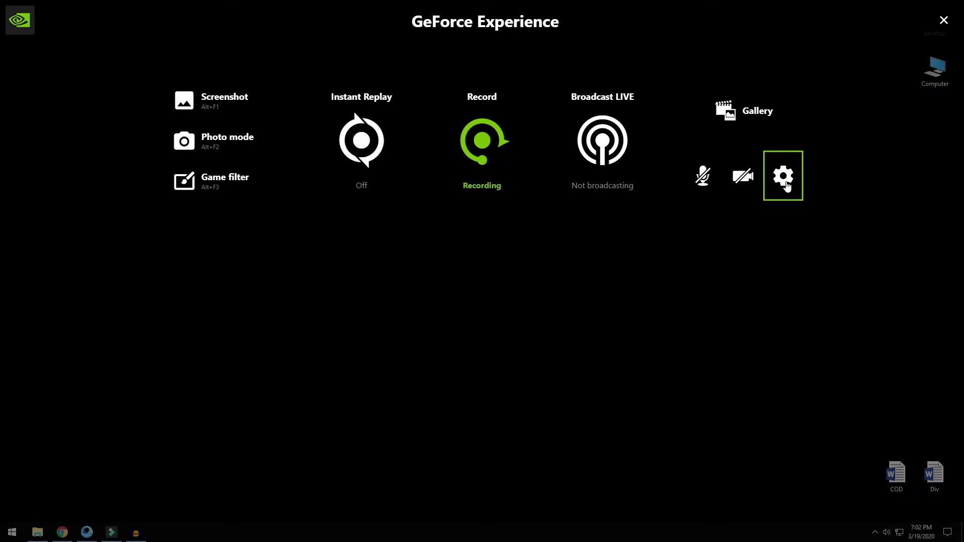
Open the overlay's audio settings and enlarge the Photos screenshot that shows the audio track options
click(784, 182)
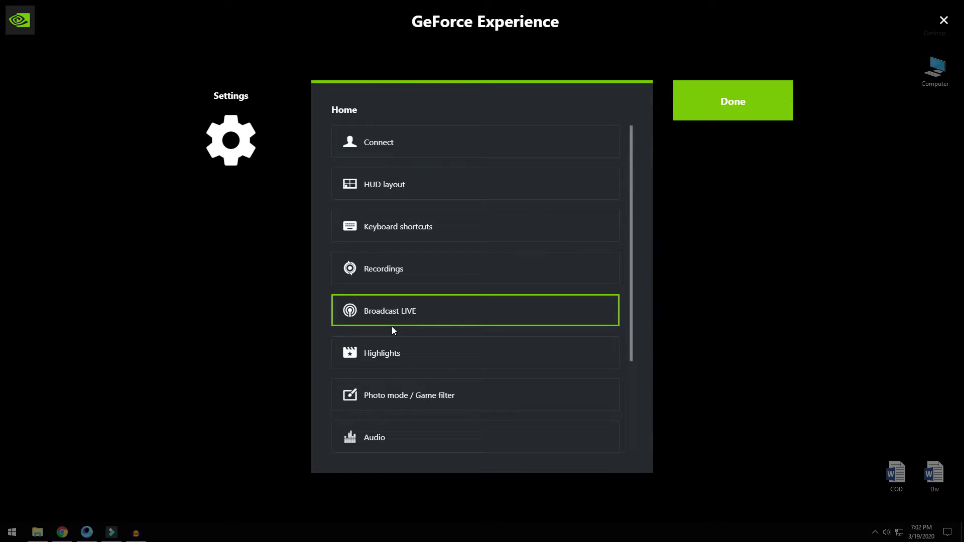
scroll(391, 326, down, 3)
click(385, 312)
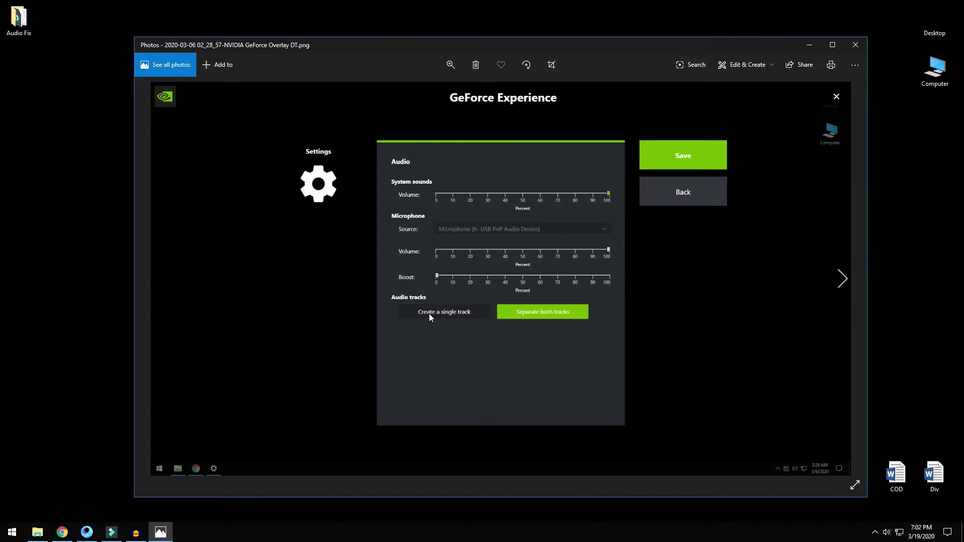
double_click(614, 59)
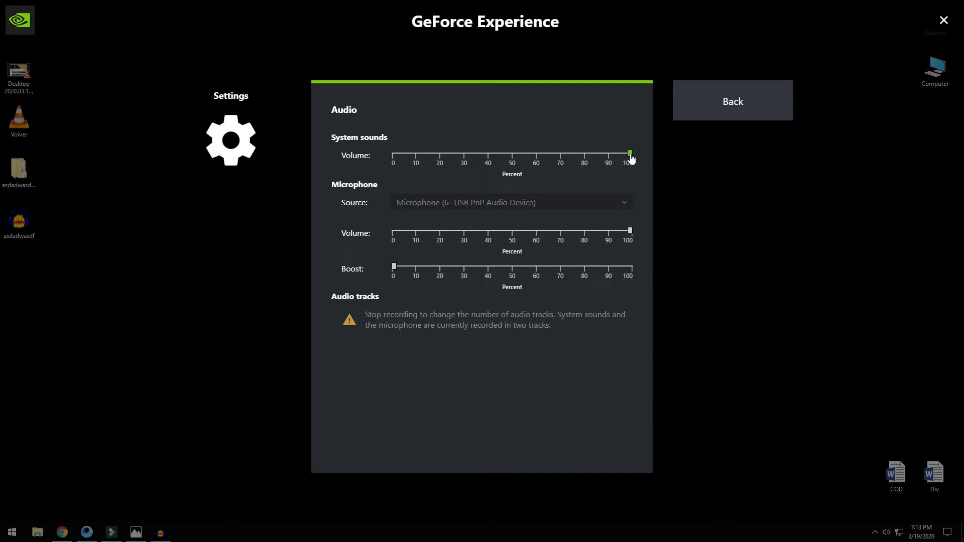
Lower the system sounds volume to 0 percent, restore it to 100 percent, and close the overlay
drag(631, 158, 343, 155)
drag(395, 157, 651, 157)
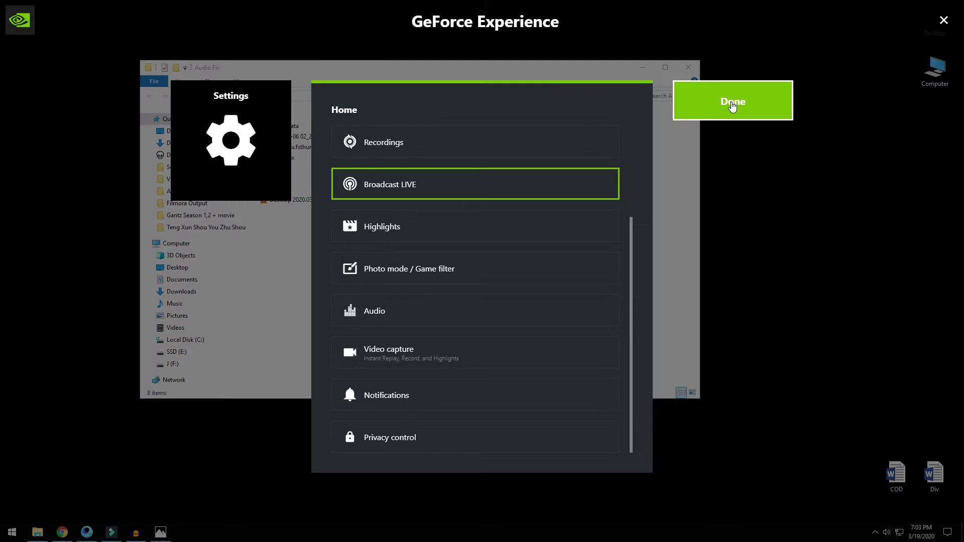
click(732, 104)
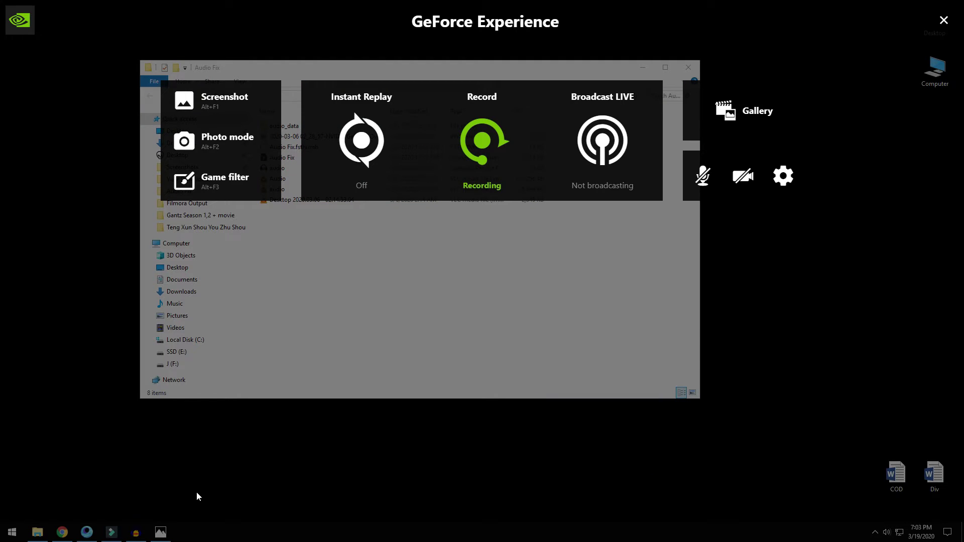
key(alt+z)
View the Separate both tracks option in the NVIDIA GeForce Overlay screenshot and minimize Photos
key(Return)
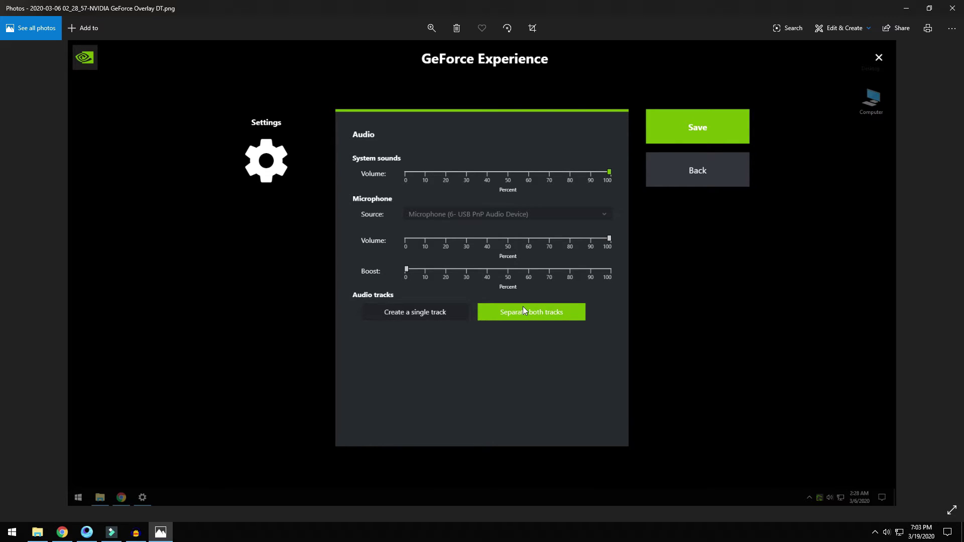
click(907, 8)
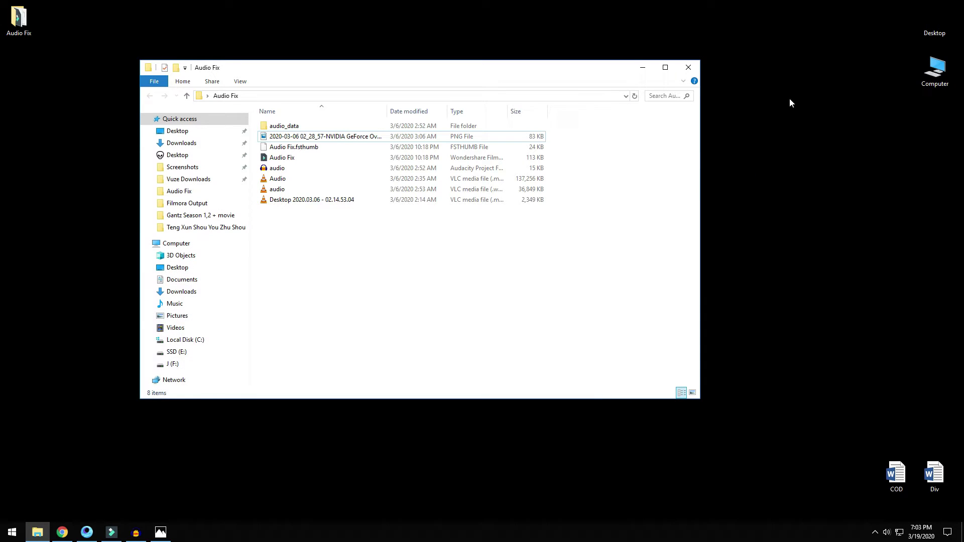
Play the Audio MP4 video from the Audio Fix folder in VLC
click(290, 189)
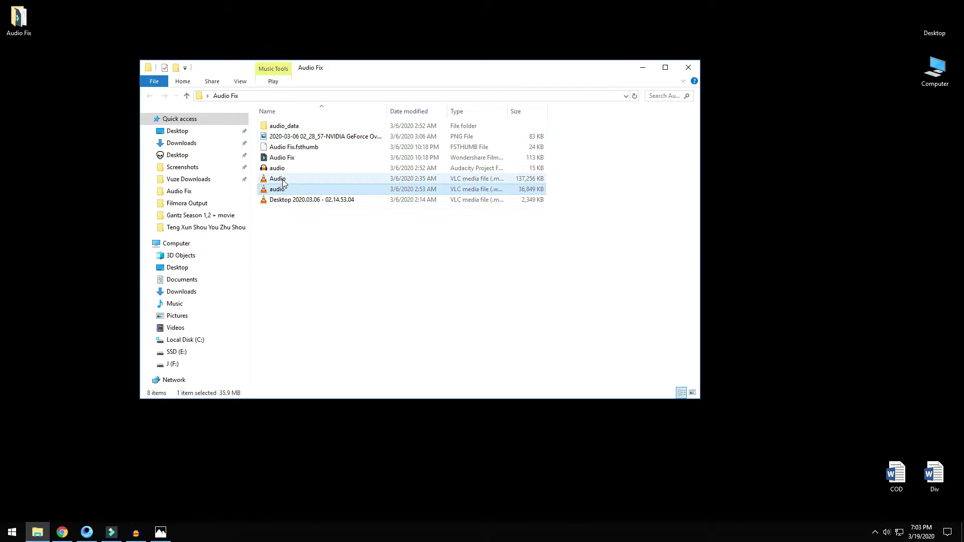
click(306, 279)
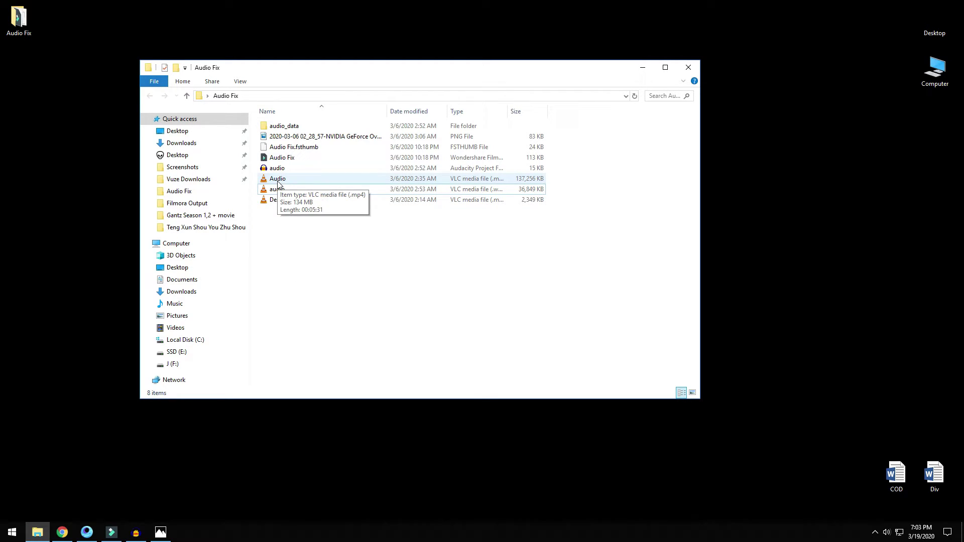
click(299, 200)
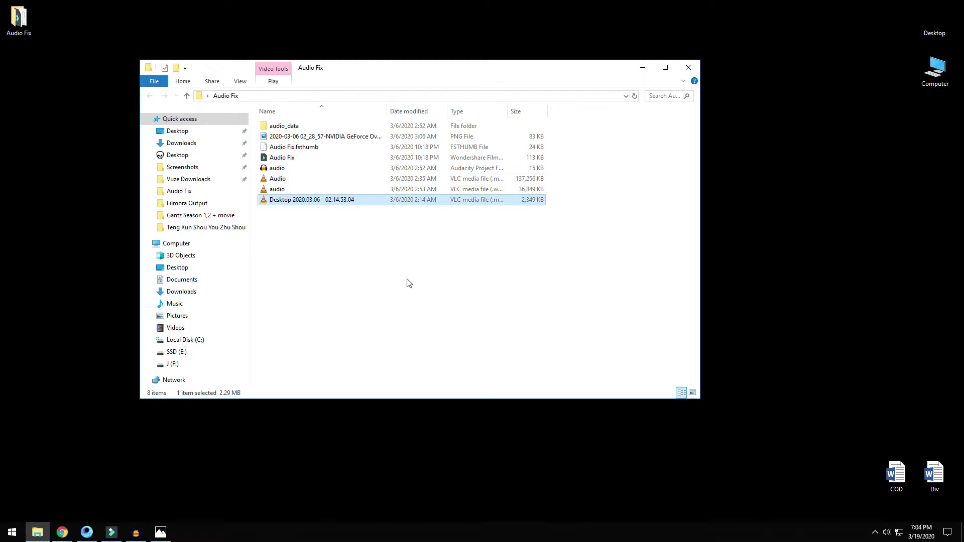
double_click(280, 179)
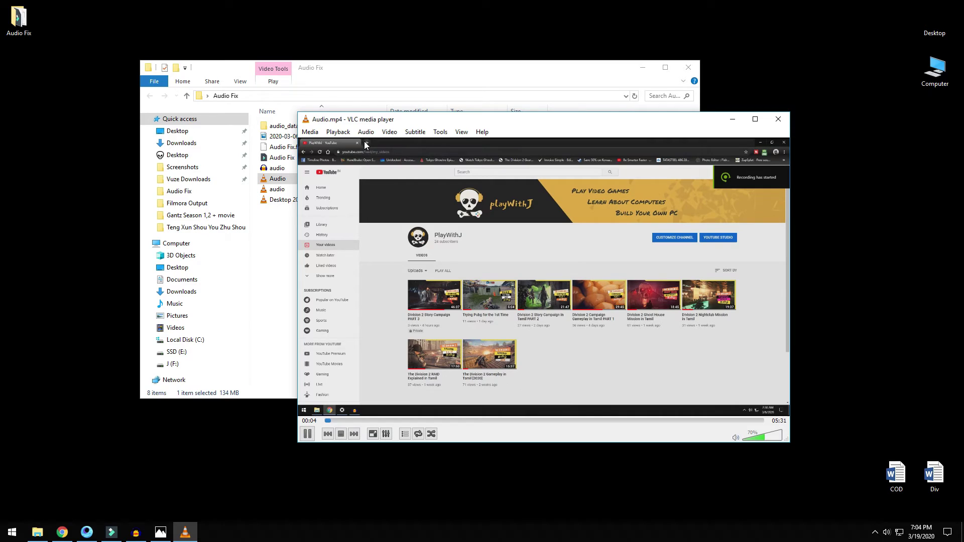
Switch the video's audio track to Microphone, skip ahead to about 01:25, and pause playback
click(366, 132)
mouse_move(373, 145)
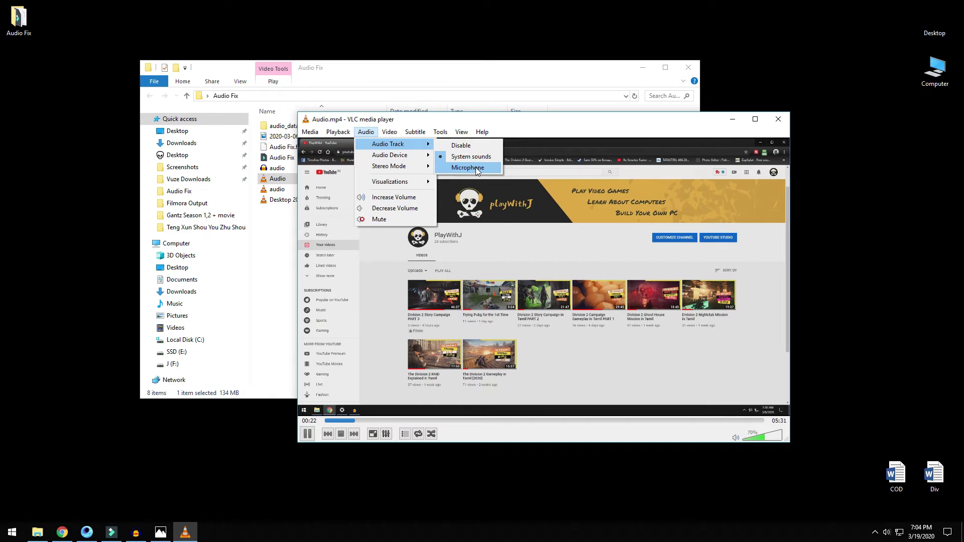
click(461, 170)
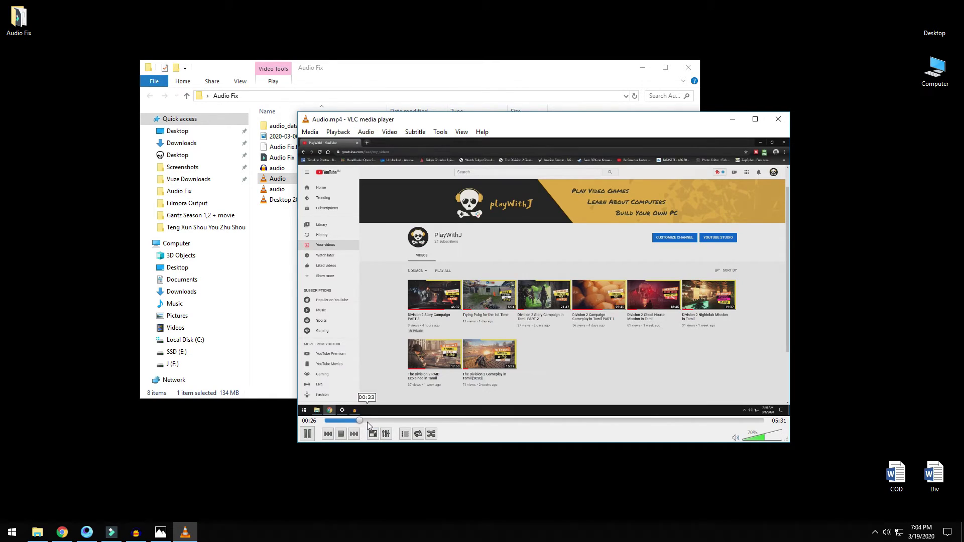
drag(367, 422, 437, 420)
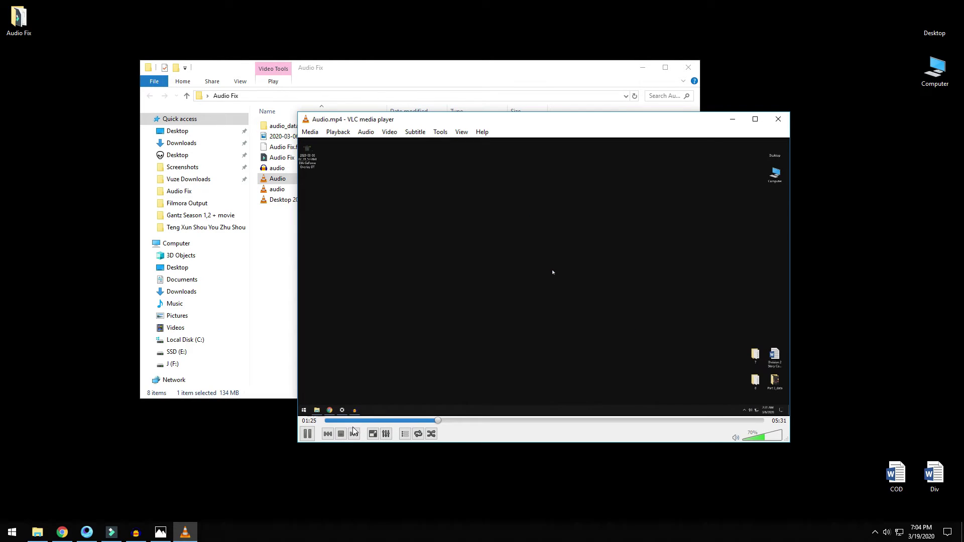
click(308, 434)
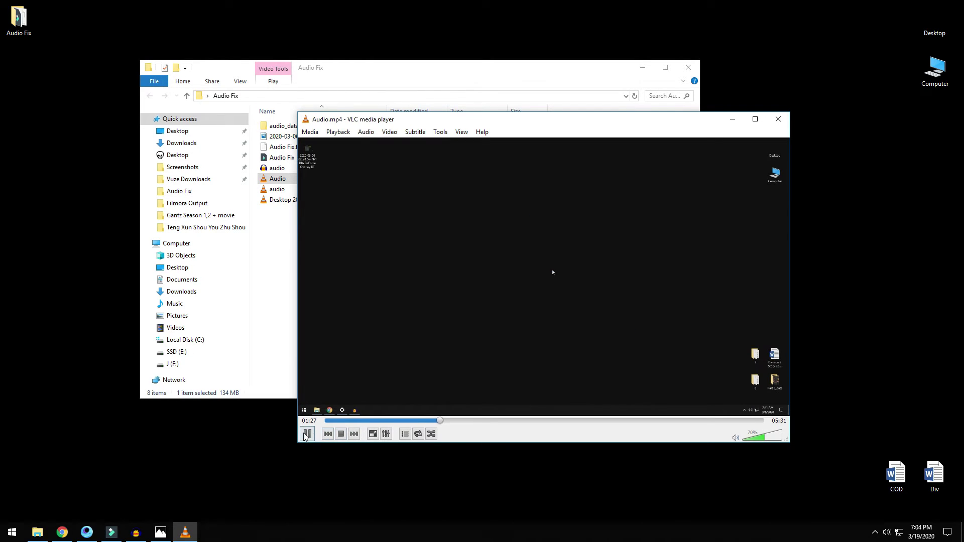
Switch the video's audio track back to System sounds and minimize VLC and the Audio Fix folder
click(367, 133)
mouse_move(388, 144)
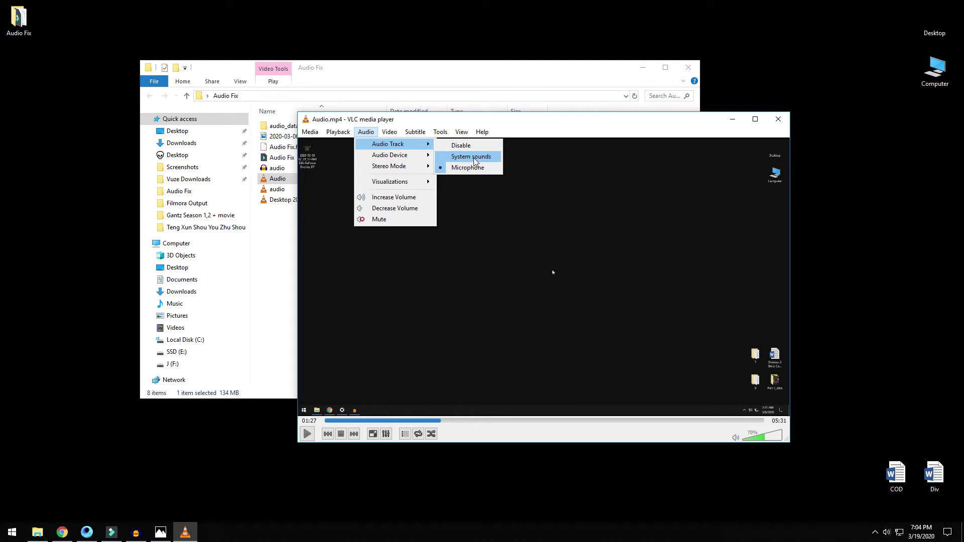
click(474, 158)
click(366, 132)
mouse_move(422, 149)
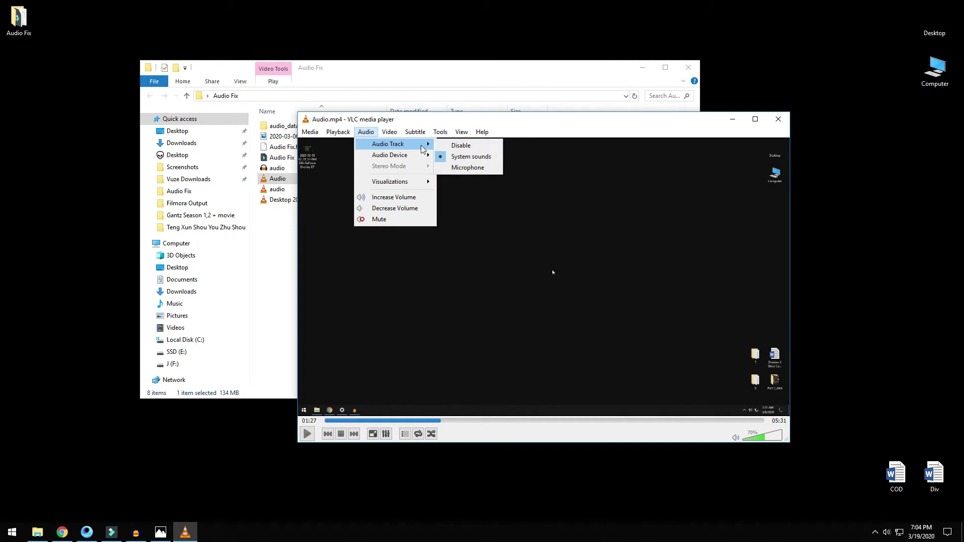
click(465, 205)
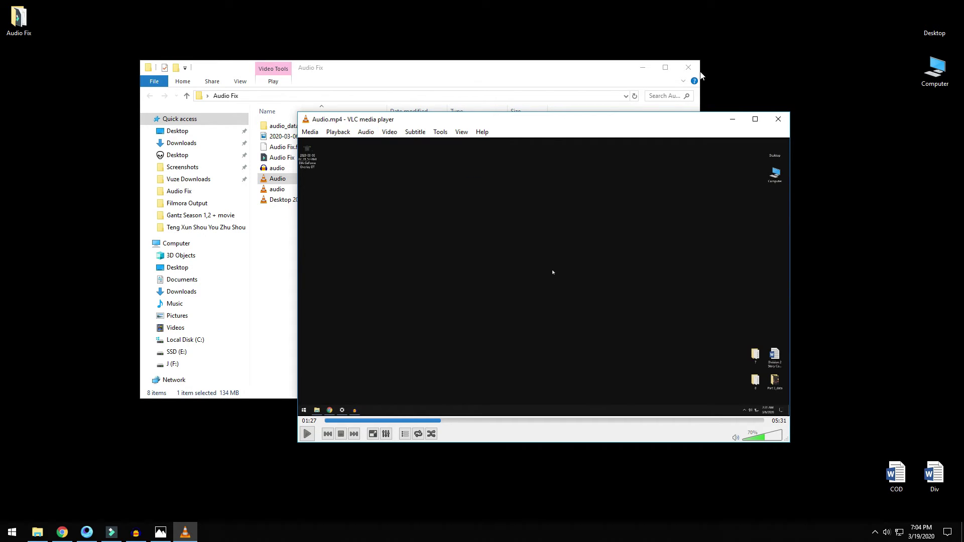
click(732, 119)
click(642, 67)
right_click(312, 208)
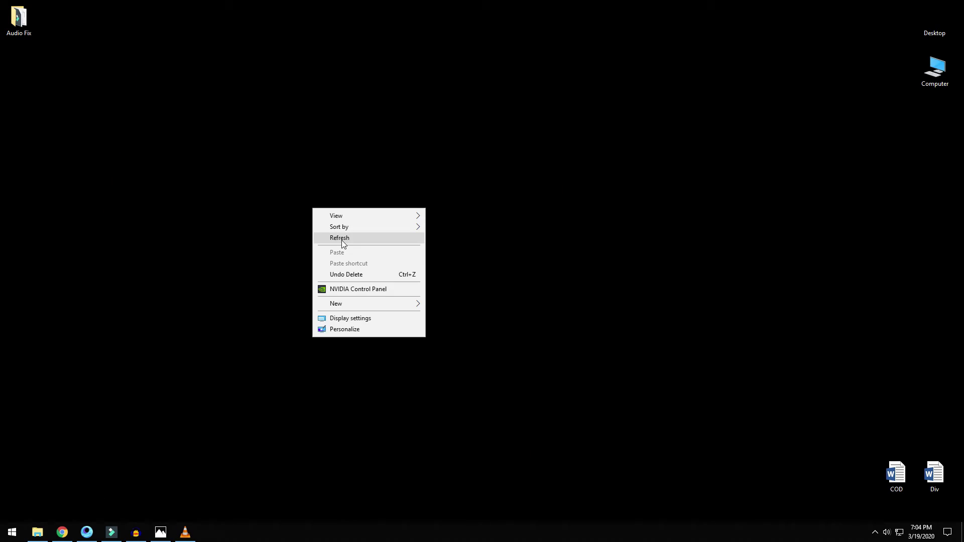
click(342, 240)
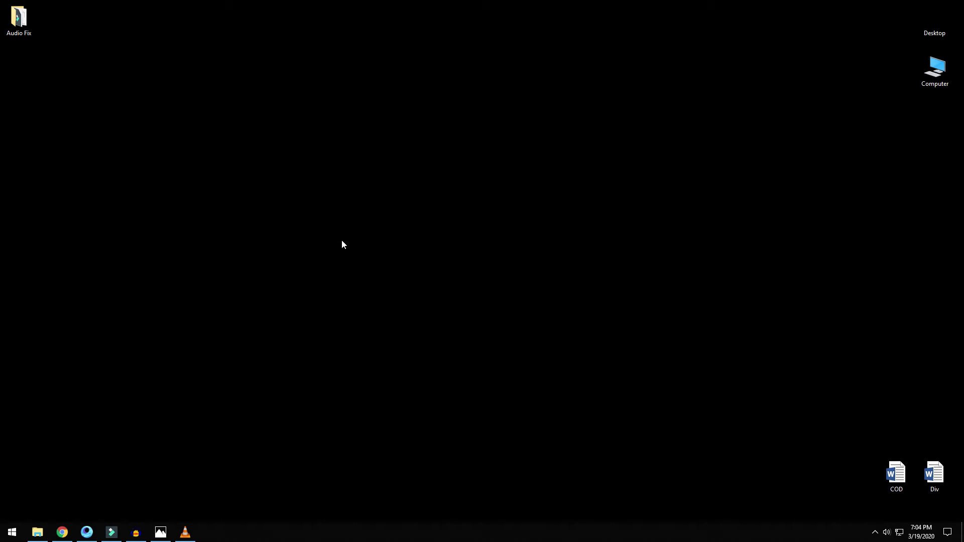
right_click(165, 302)
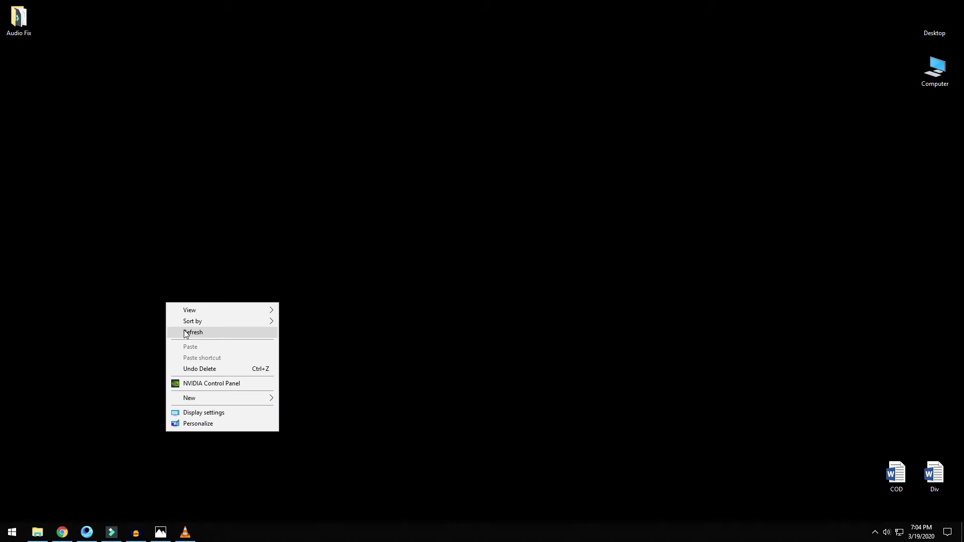
click(185, 333)
Show the YouTube channel page in Chrome briefly, minimize it, and switch to Audacity
click(62, 532)
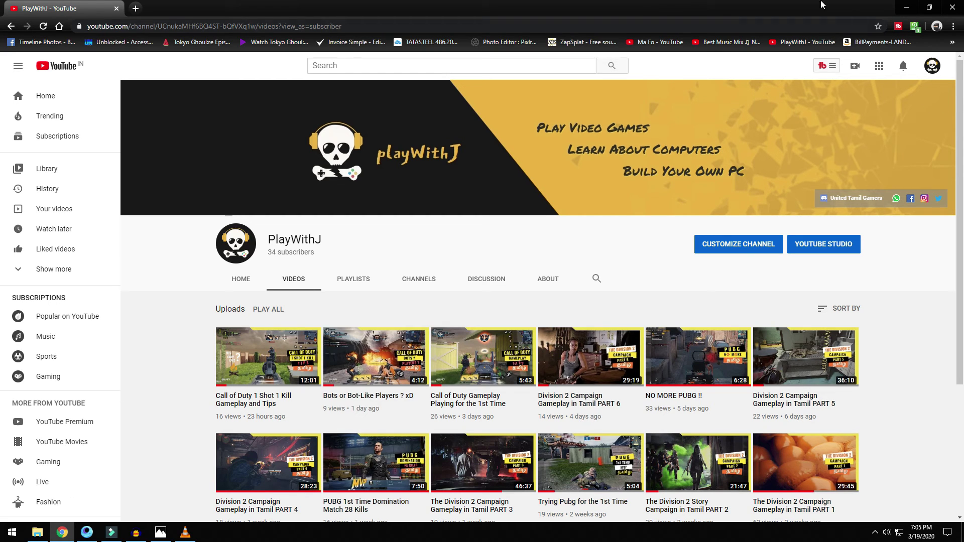
click(910, 7)
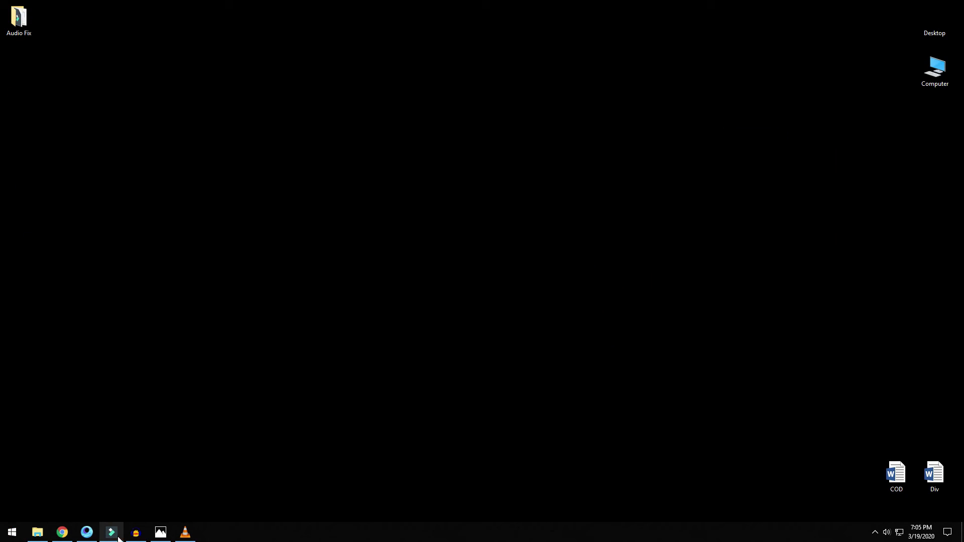
click(135, 532)
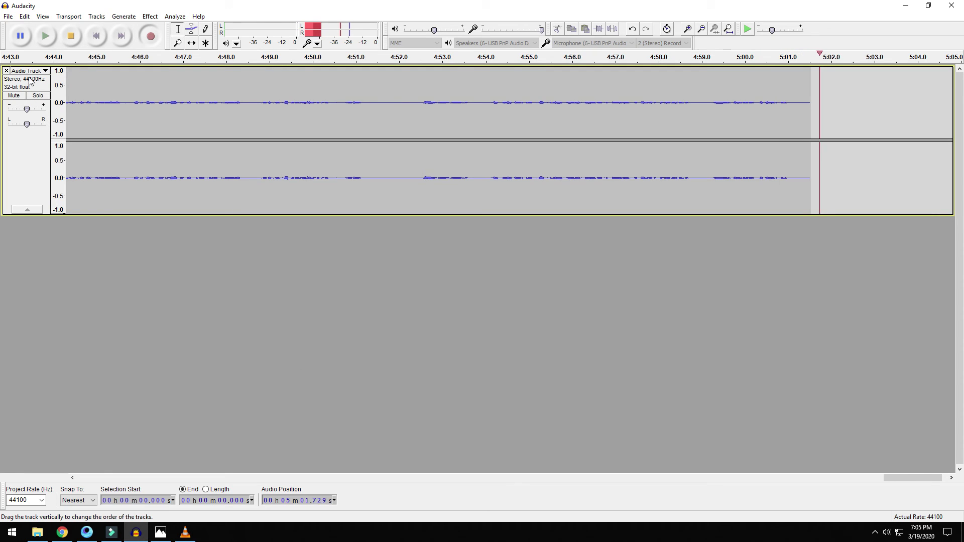